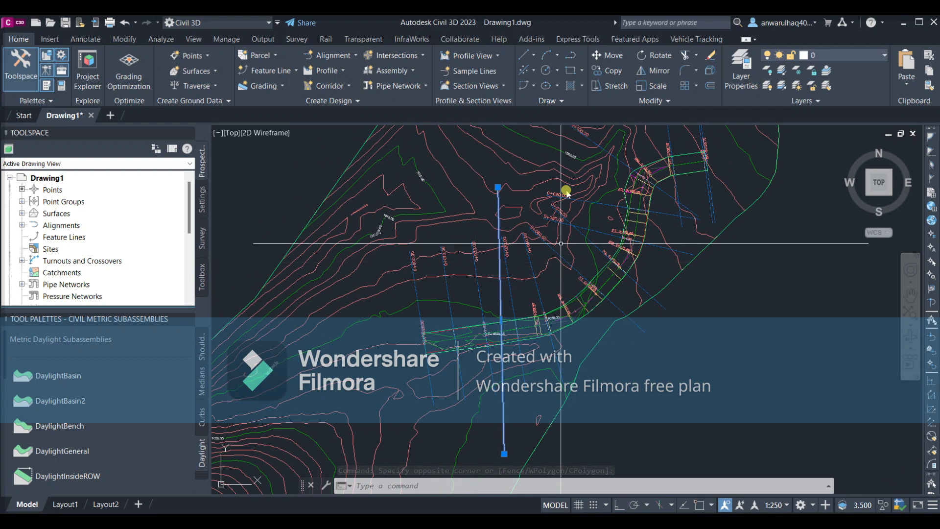
left_click(517, 317)
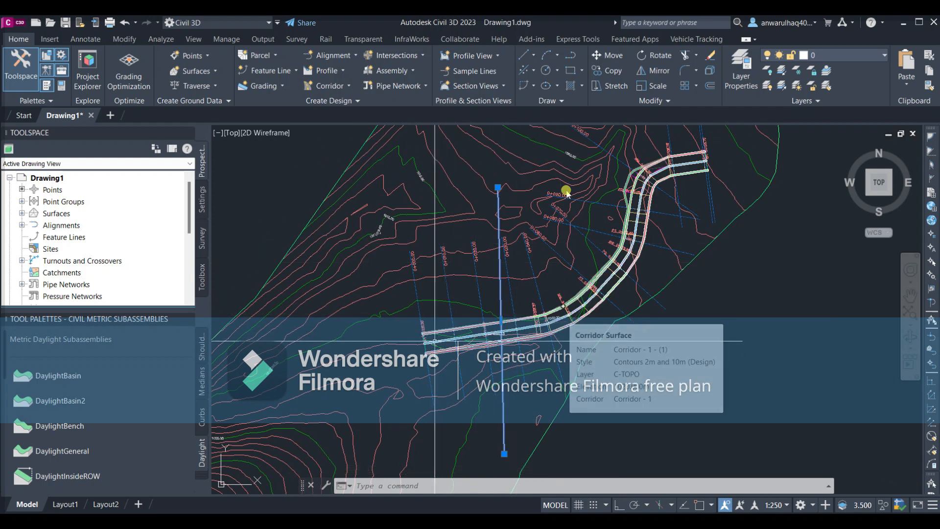
mouse_move(559, 310)
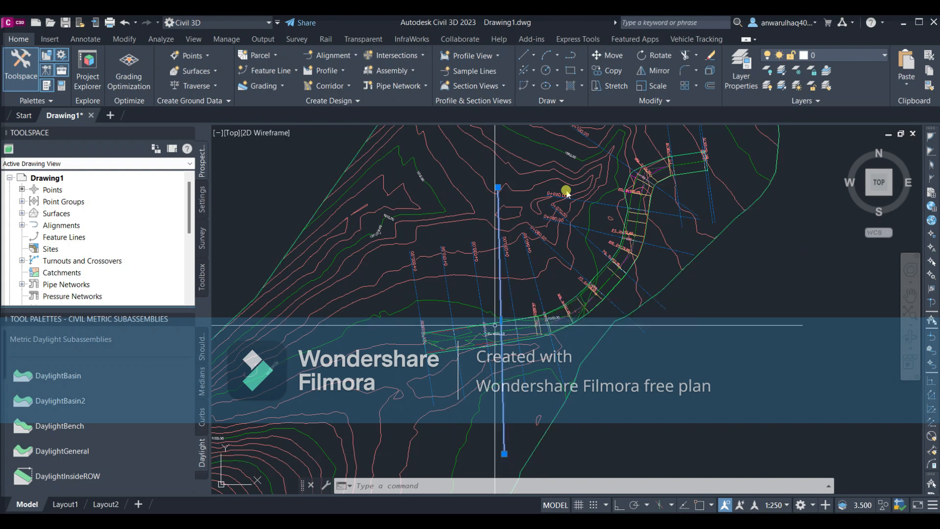
mouse_move(511, 332)
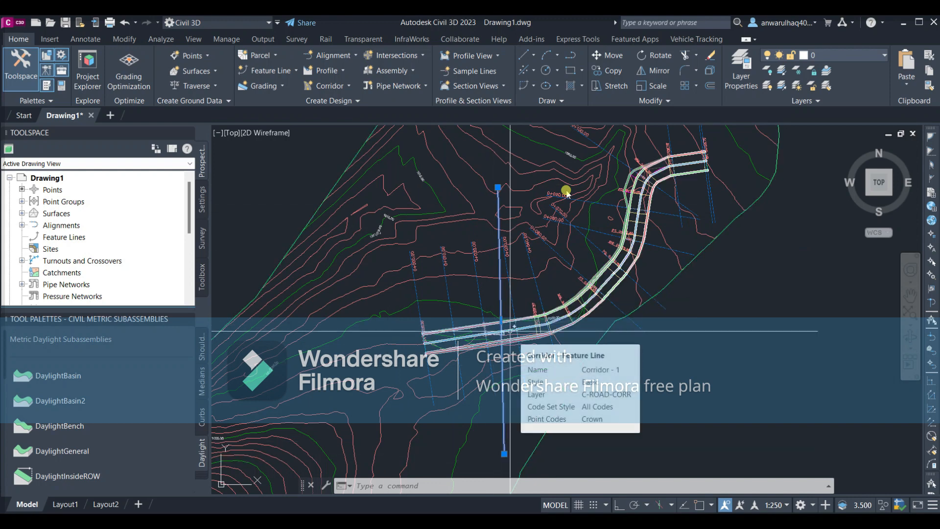
left_click(510, 332)
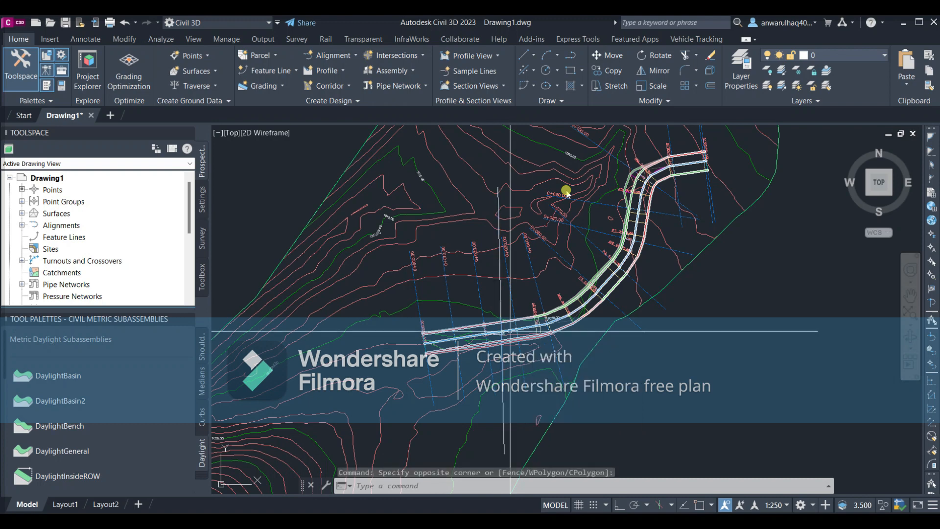
key("Escape")
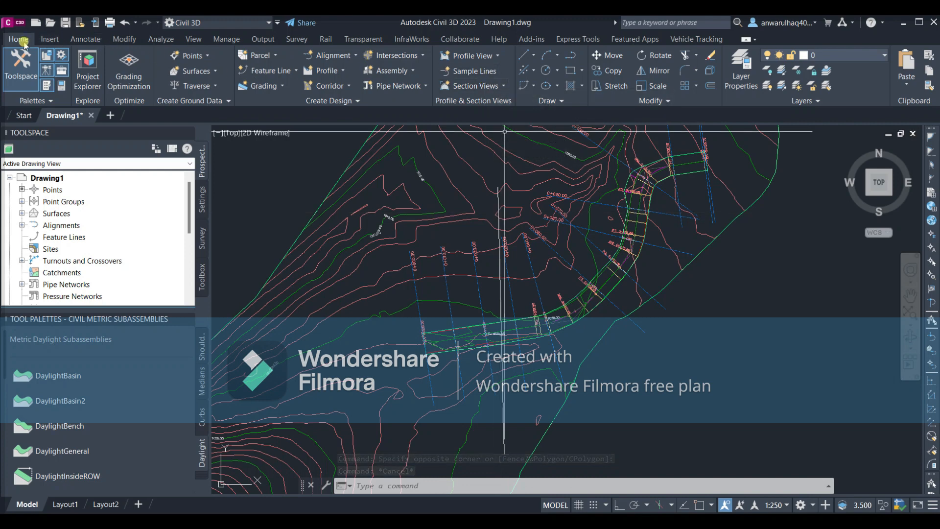
- Start creating sample lines along alignment AL 1 in the existing sample line group SL 1
left_click(477, 71)
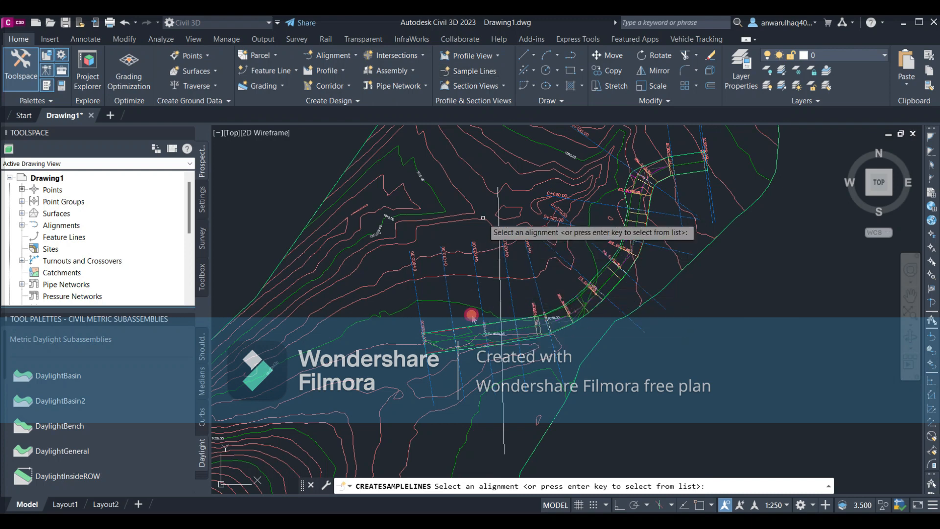
key("Return")
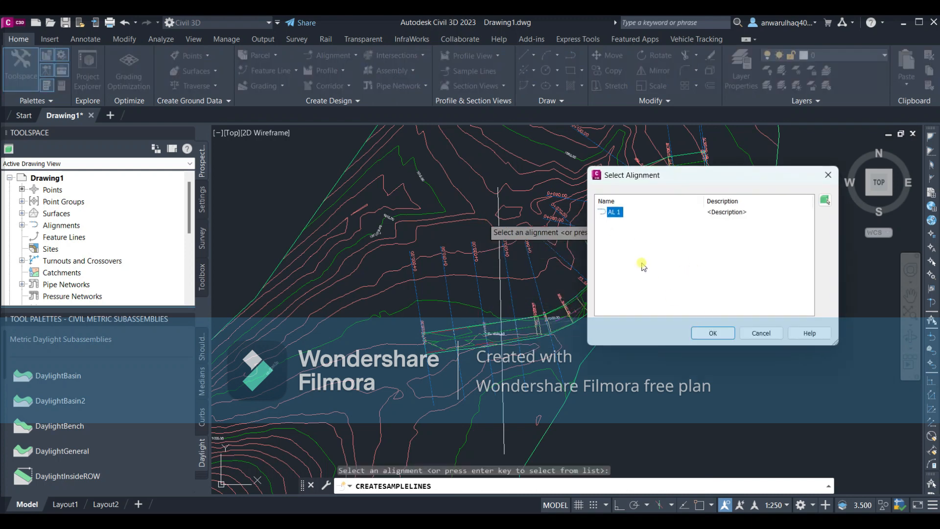
left_click(724, 335)
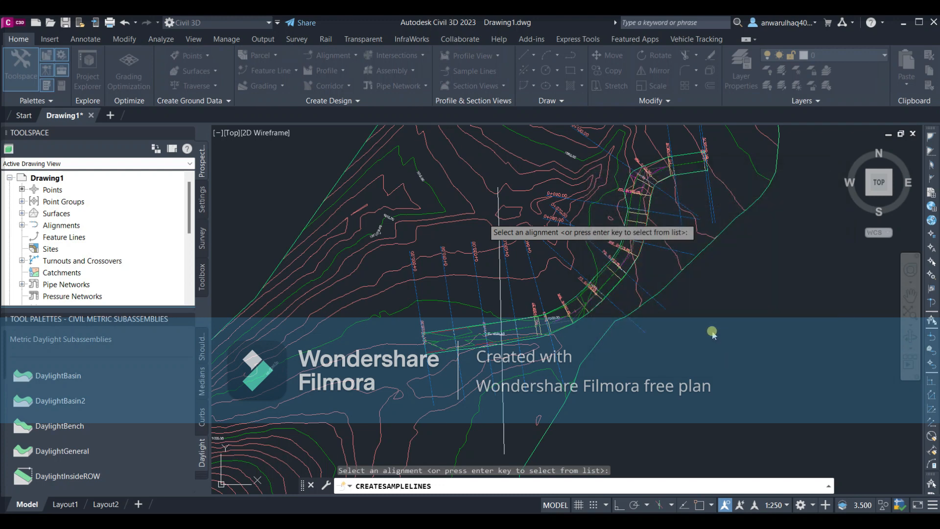
left_click(224, 117)
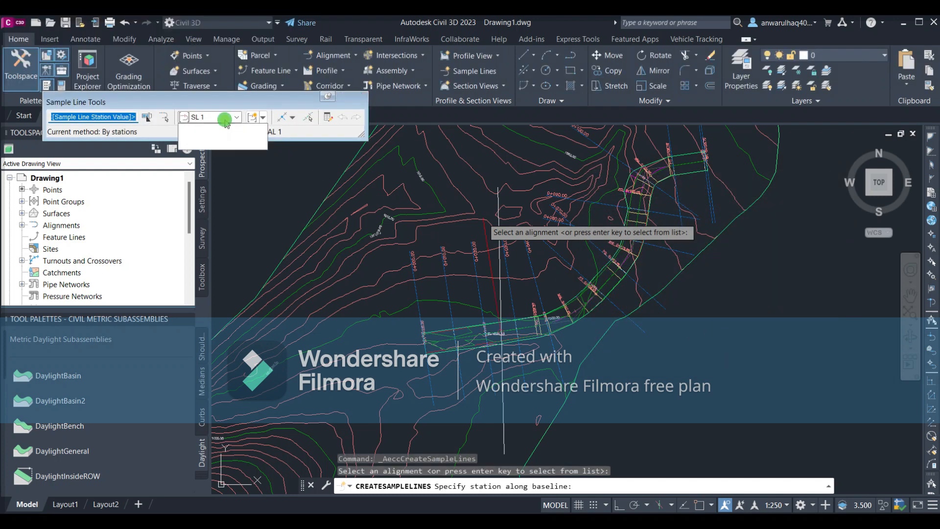
left_click(220, 129)
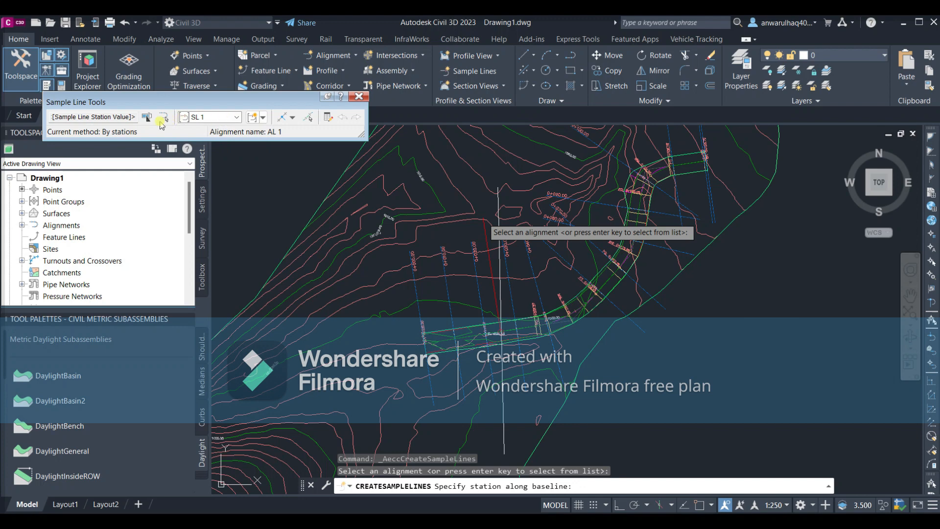
left_click(263, 118)
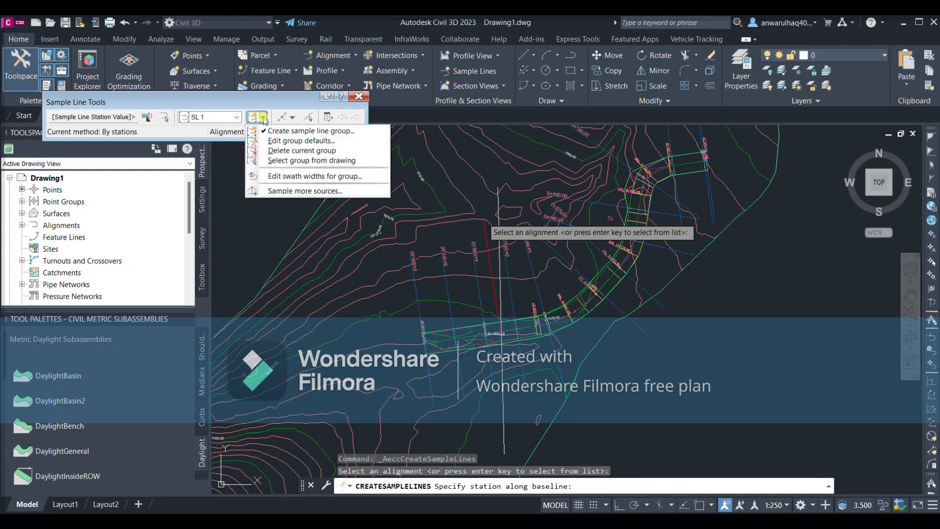
left_click(228, 120)
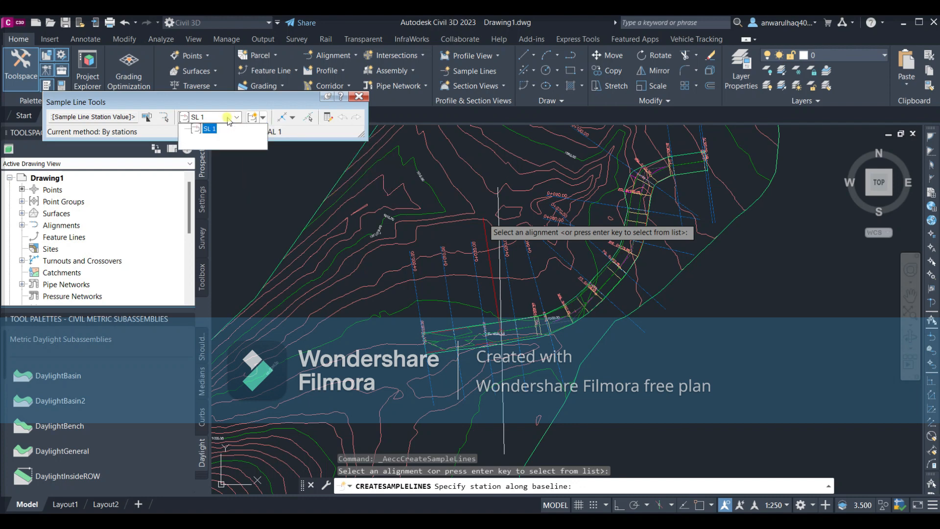
left_click(228, 120)
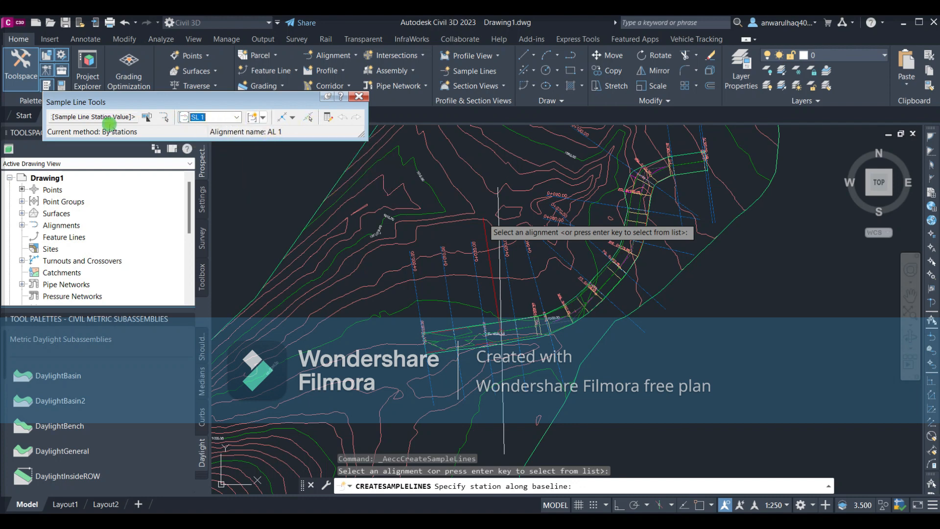
left_click(110, 120)
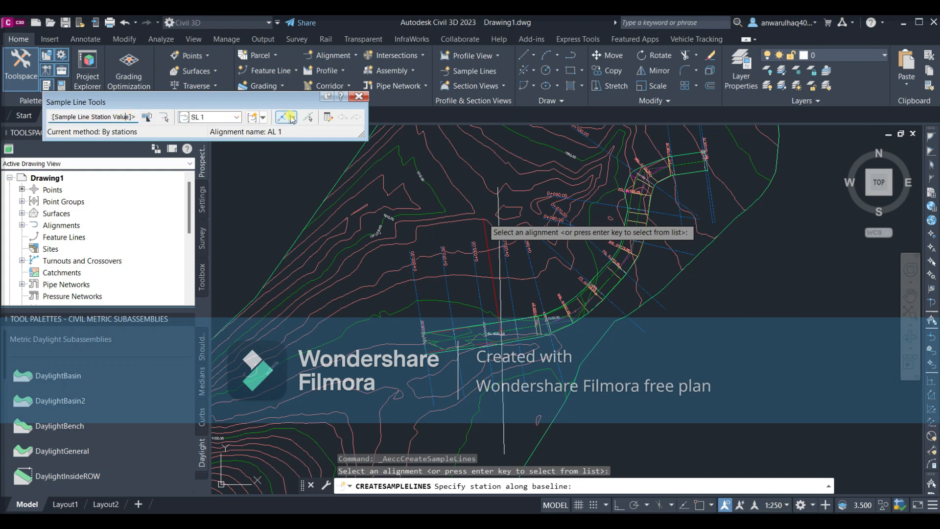
- Use the At a Station method to place a sample line on the baseline at about station 0+051
left_click(292, 119)
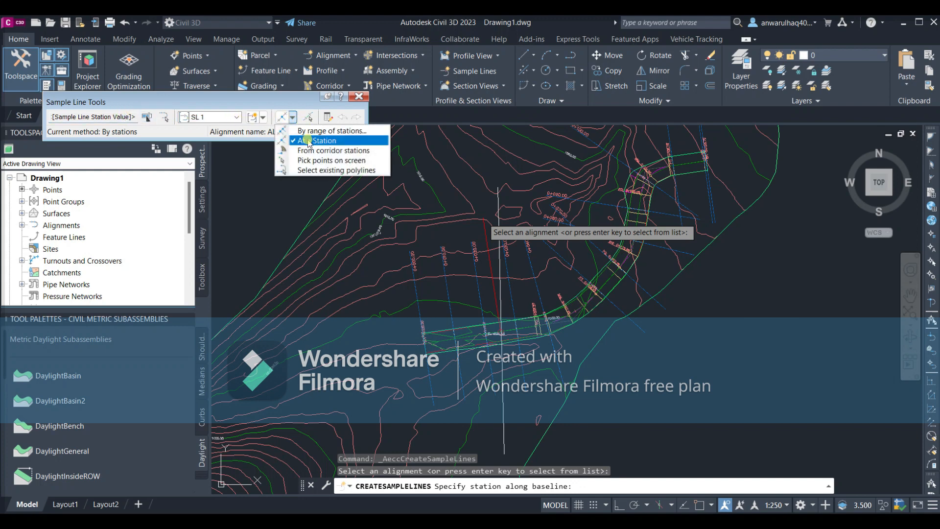
left_click(330, 141)
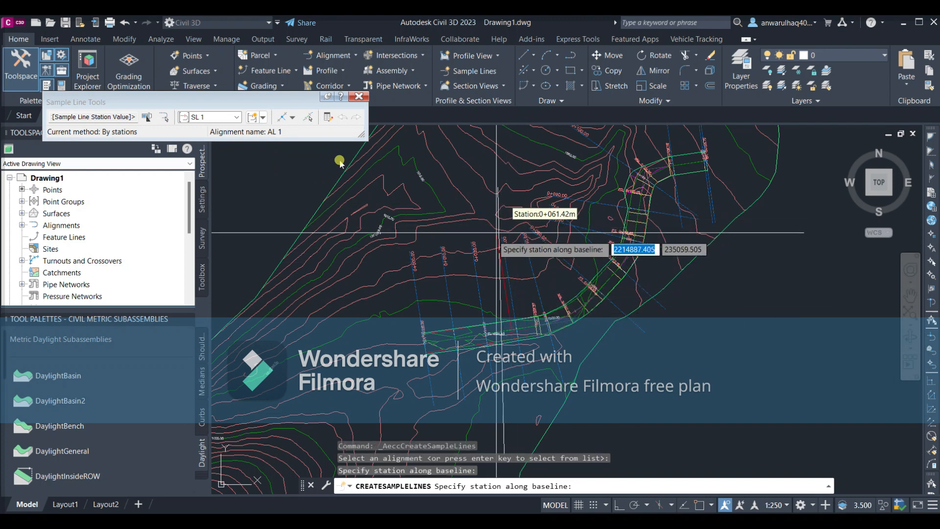
scroll(497, 233, "up", 3)
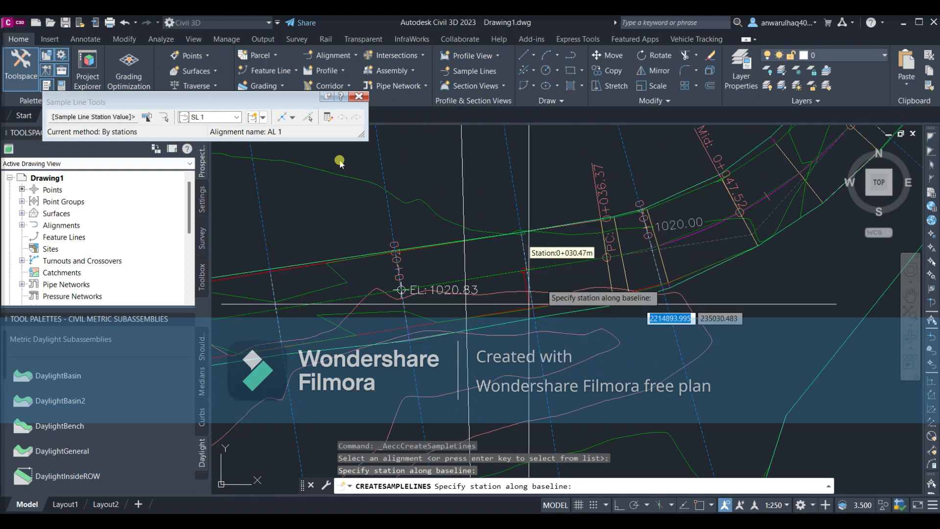
scroll(529, 304, "down", 3)
scroll(610, 435, "down", 2)
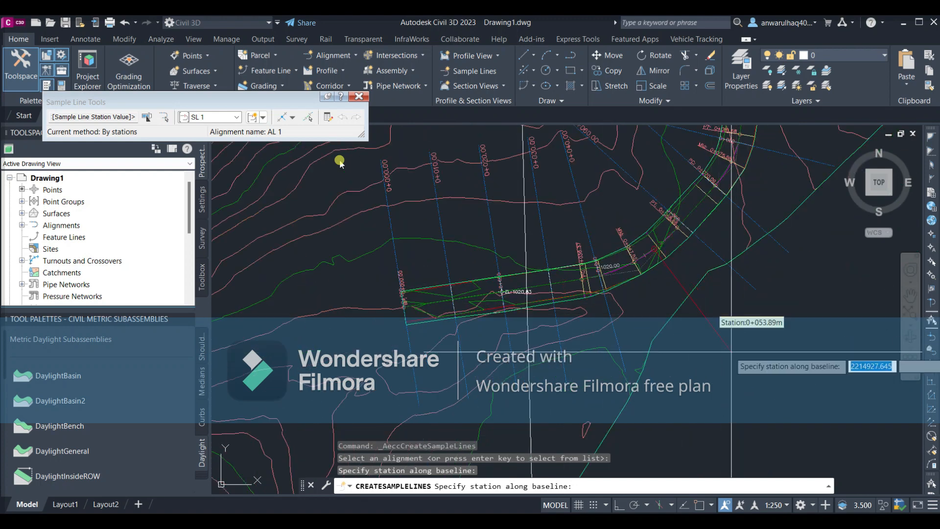
scroll(725, 353, "up", 4)
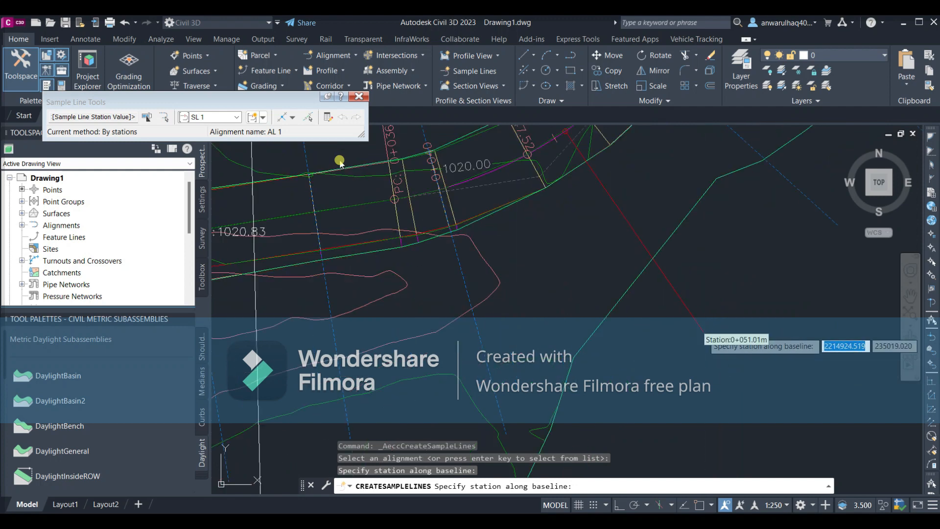
left_click(728, 362)
scroll(728, 359, "down", 5)
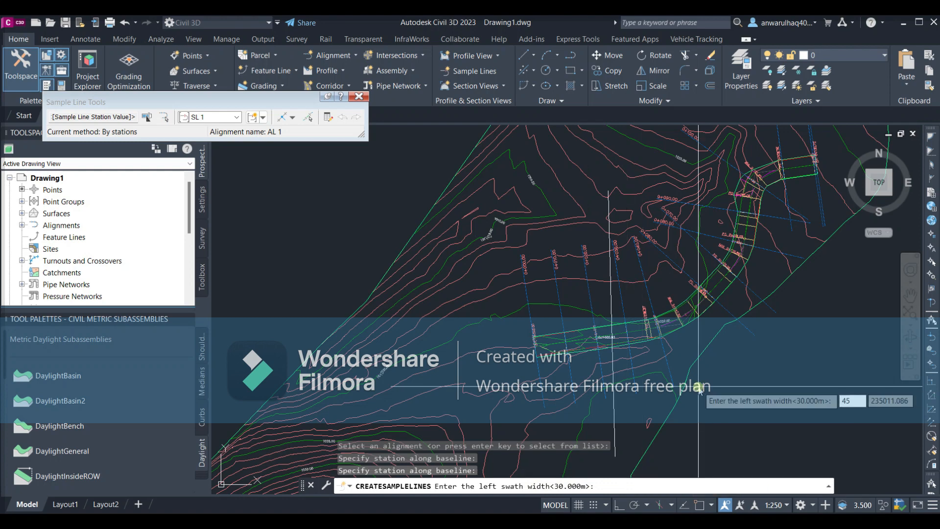
- Set the new sample line's left swath width to 45 m and right swath width to 30 m
type("45")
key("Return")
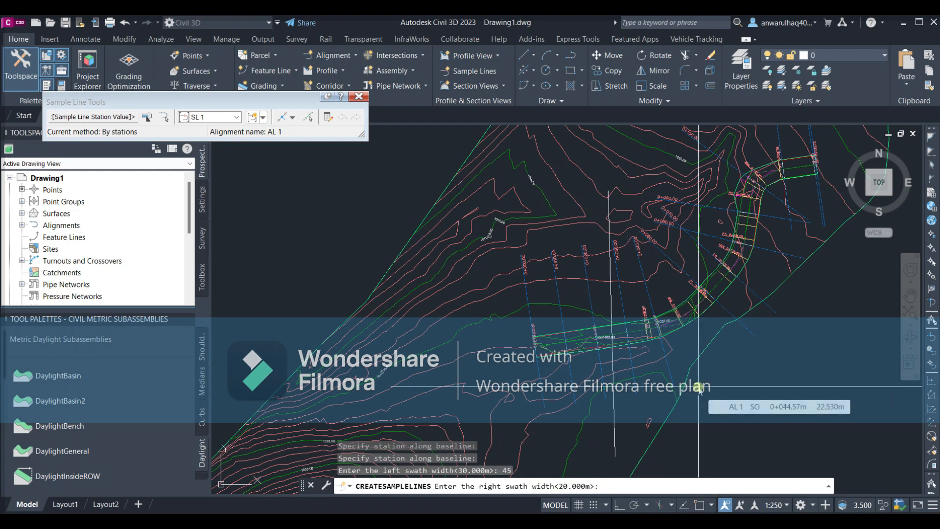
type("30")
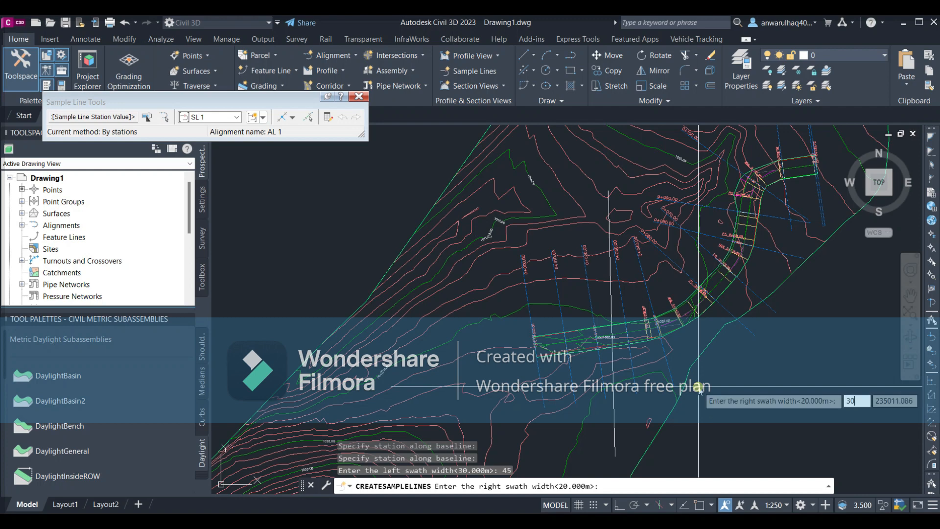
key("Return")
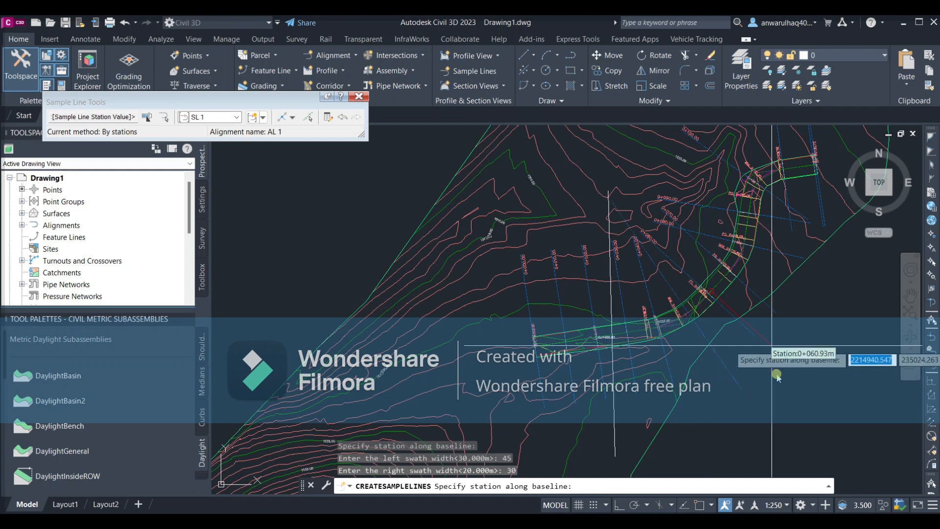
- Draw a slanted sample line across the corridor between stations 0+010 and 0+020 by picking its two end points on screen
scroll(752, 397, "up", 2)
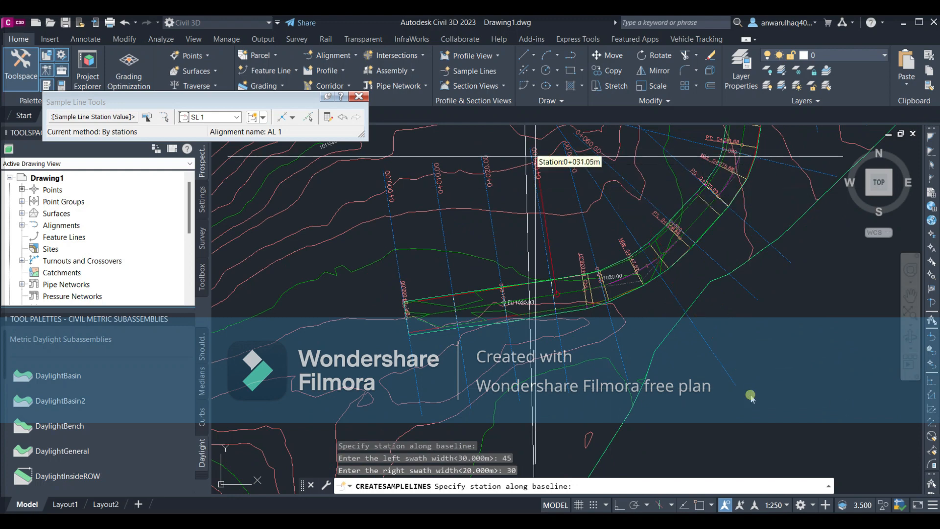
left_click(292, 117)
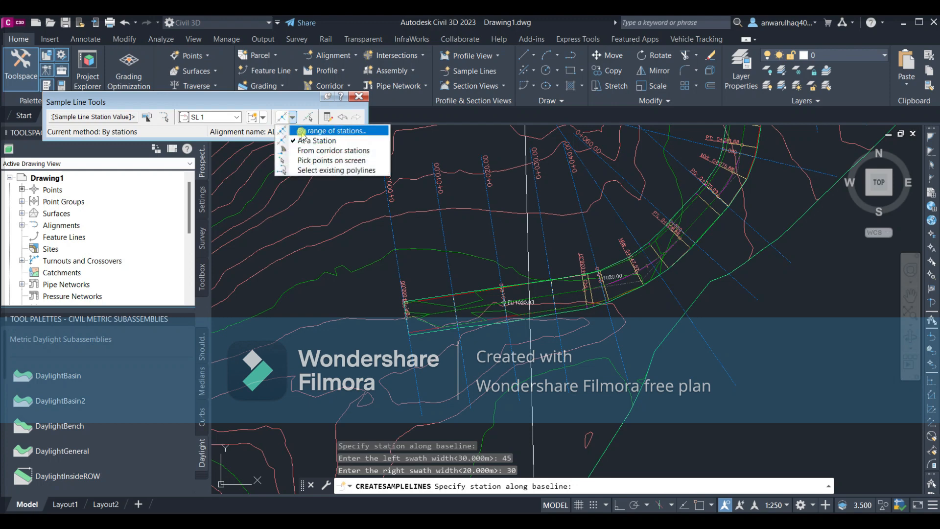
left_click(315, 160)
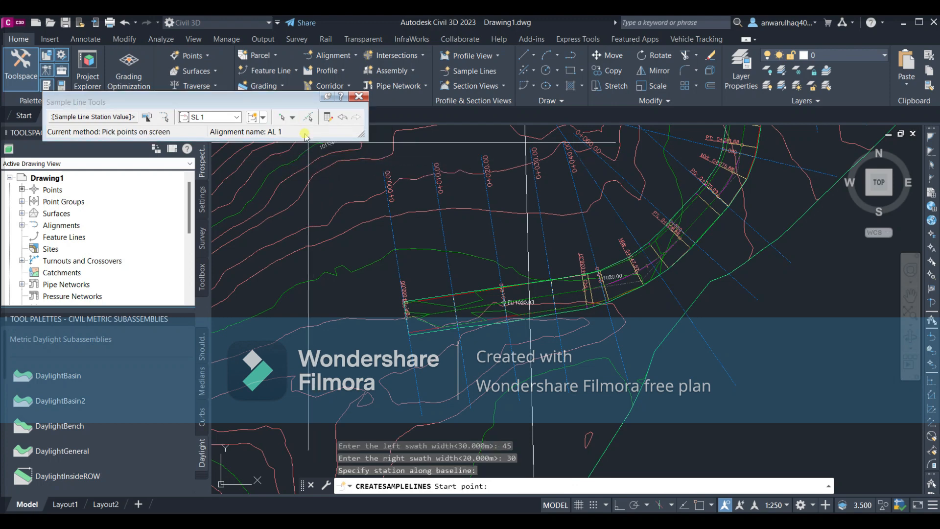
left_click(560, 203)
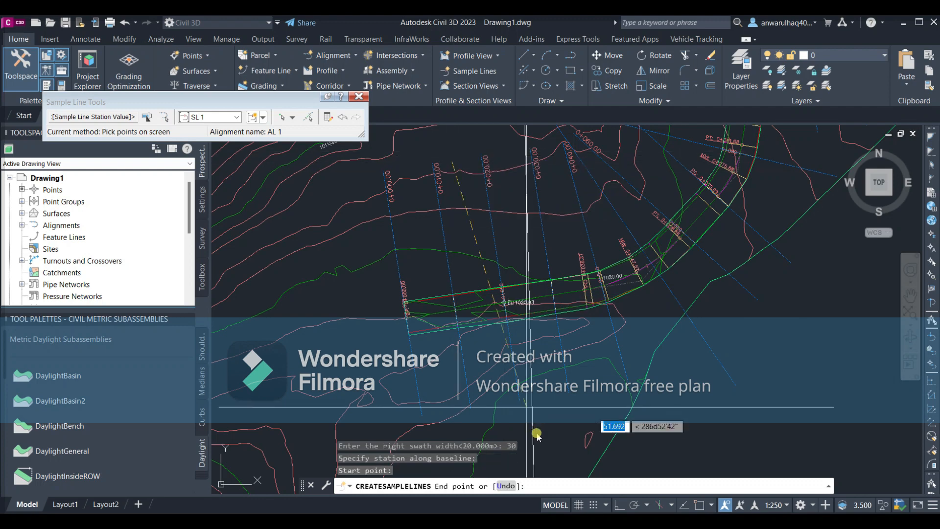
left_click(521, 435)
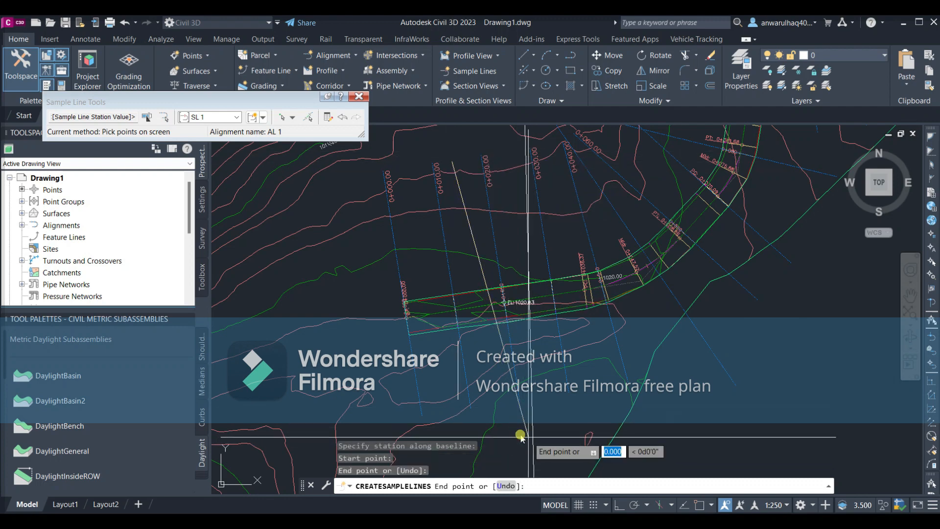
key("Return")
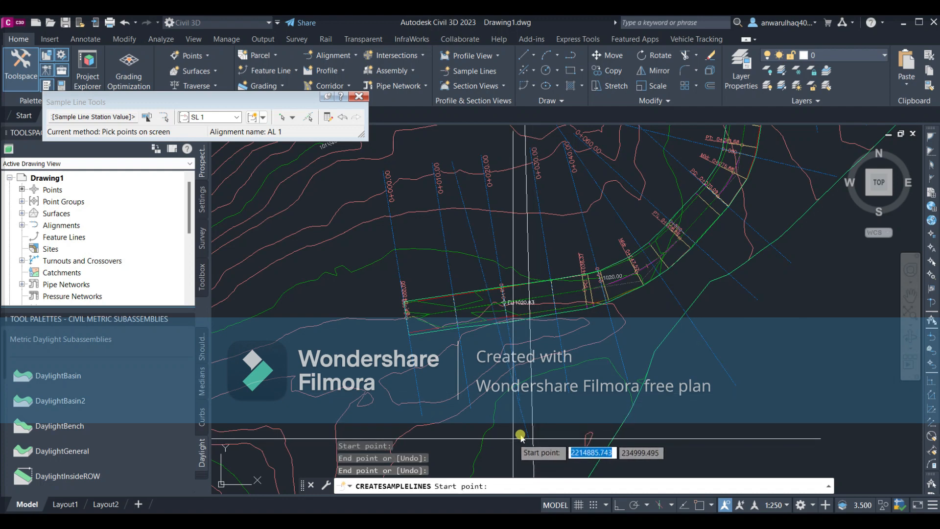
- Convert the existing near-vertical polyline crossing the corridor into a sample line and finish the sample line command
left_click(264, 117)
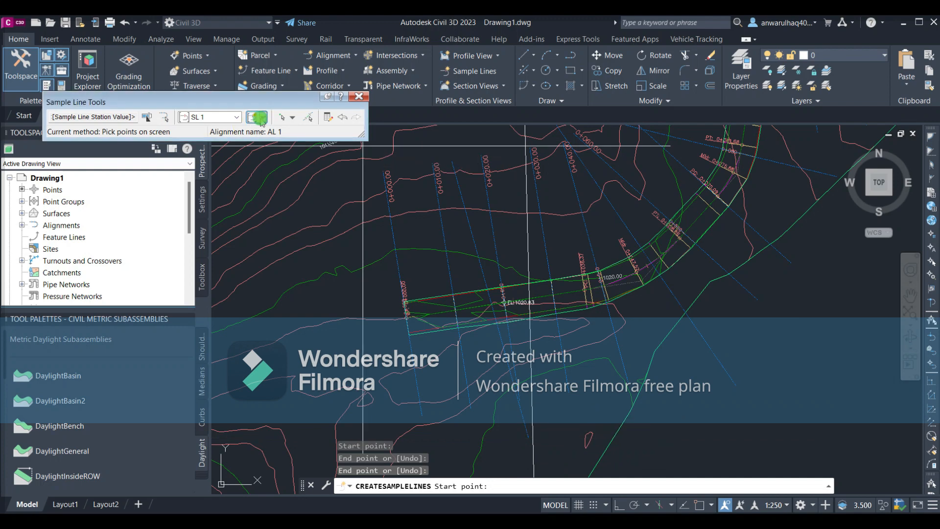
left_click(292, 119)
left_click(293, 119)
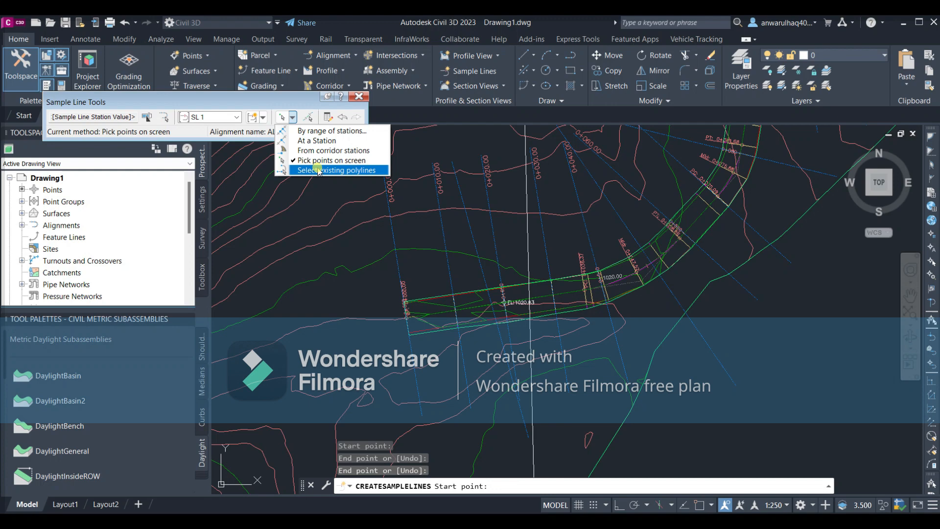
left_click(318, 170)
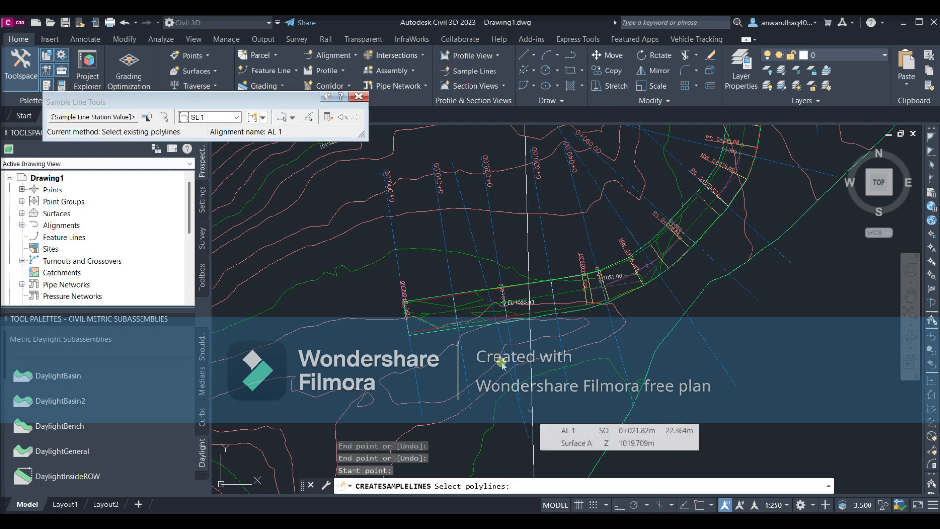
left_click(533, 413)
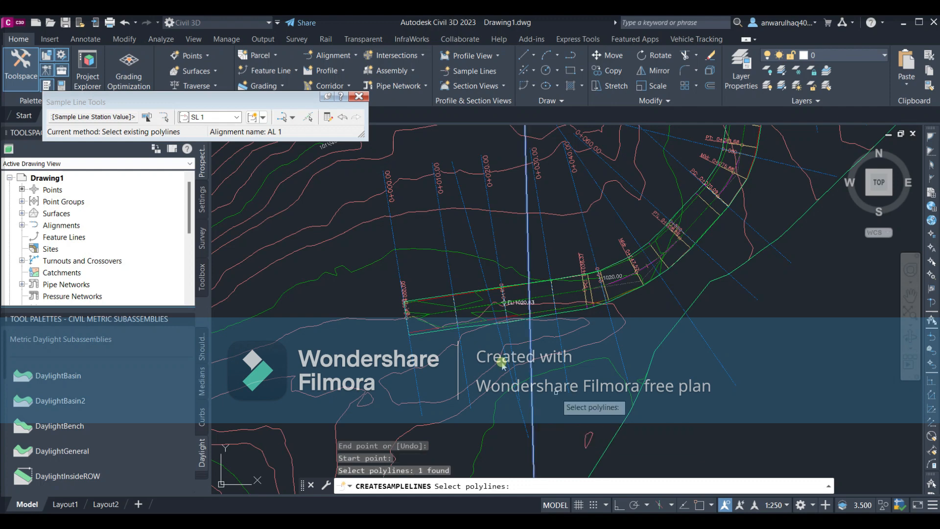
key("Return")
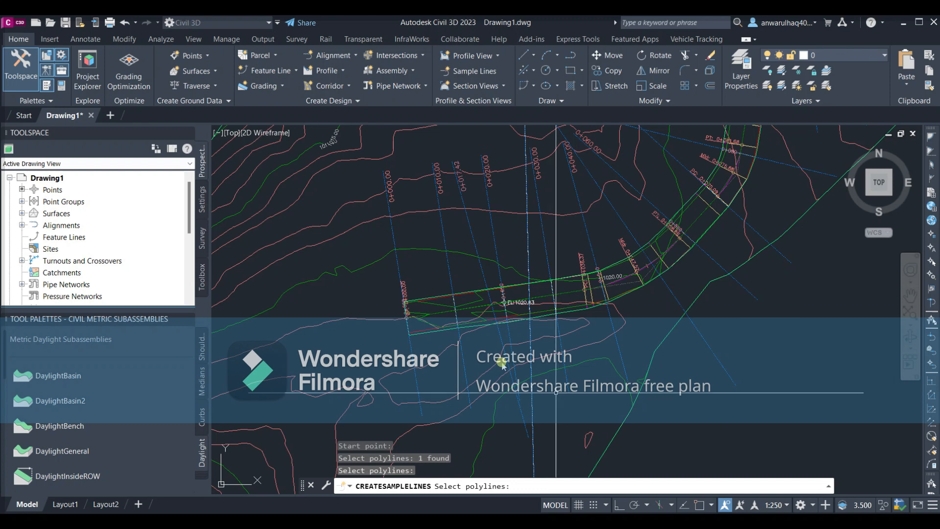
key("Return")
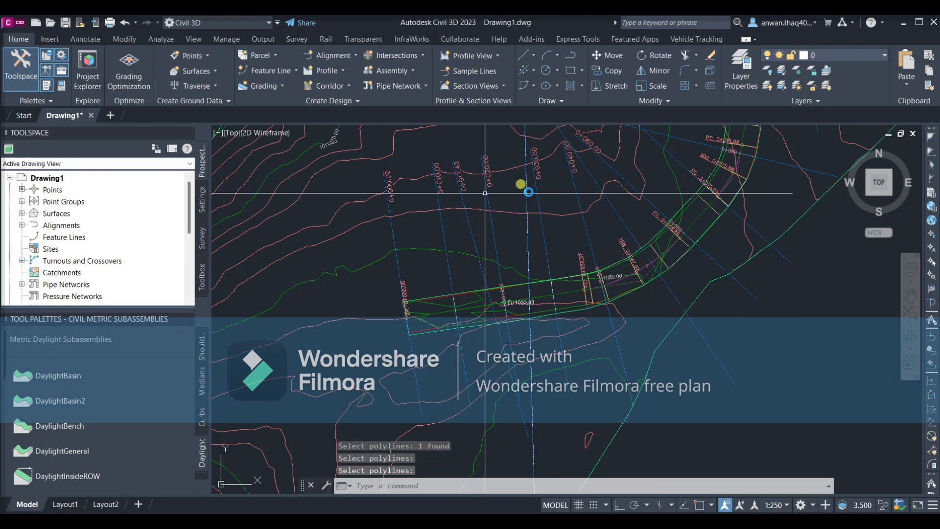
scroll(627, 274, "down", 5)
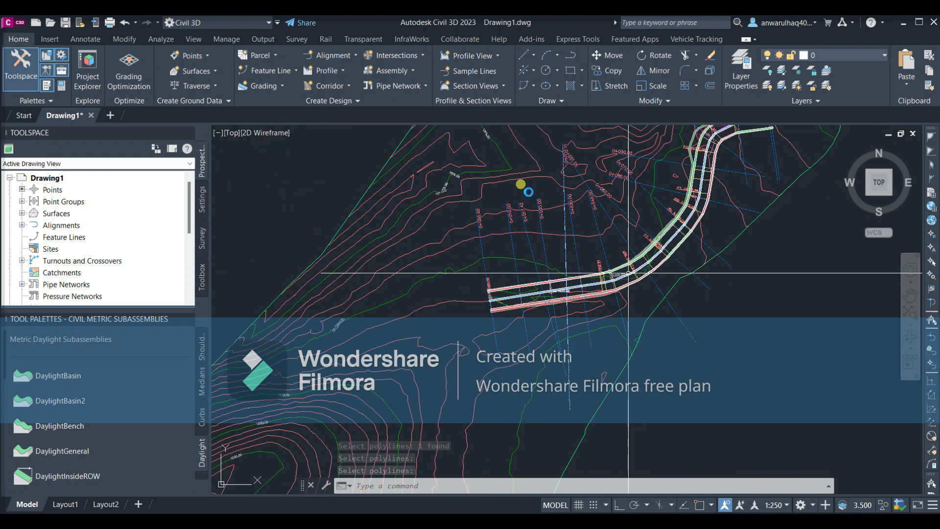
scroll(597, 215, "up", 4)
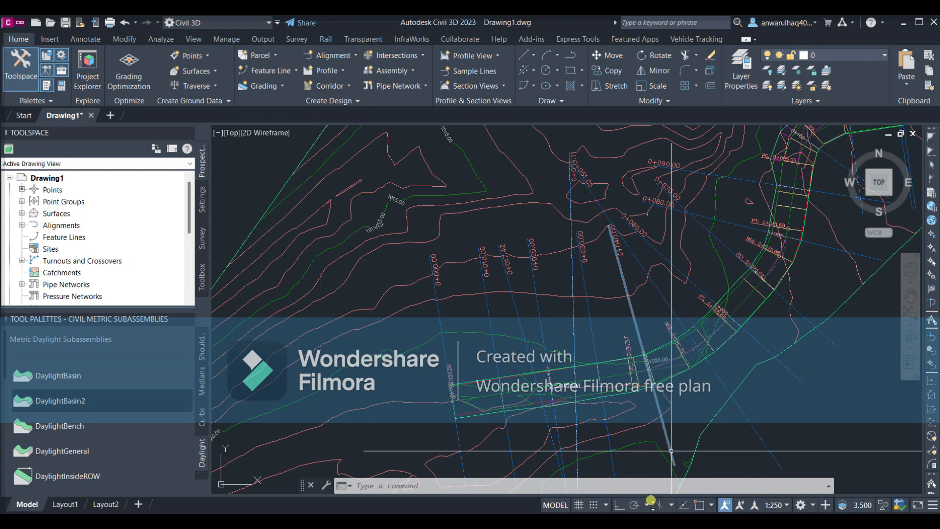
mouse_move(600, 433)
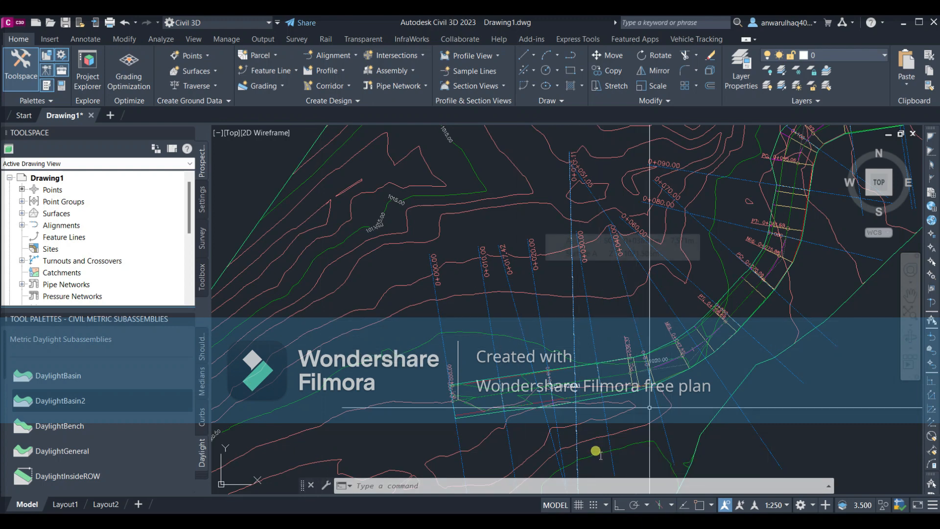
scroll(571, 352, "down", 5)
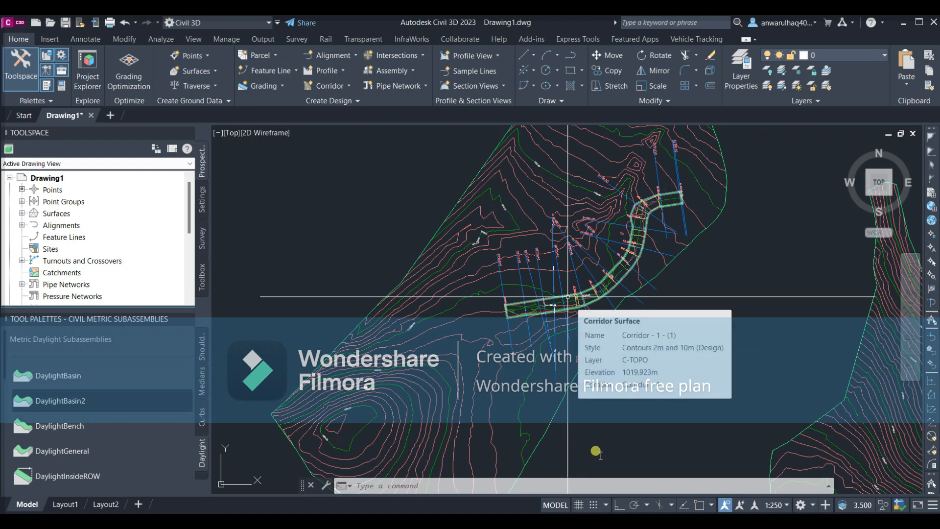
- Start creating multiple section views using alignment AL 1 and sample line group SL 1
scroll(724, 330, "down", 6)
mouse_move(689, 342)
middle_mouse_down()
mouse_move(589, 358)
mouse_move(388, 248)
middle_mouse_up()
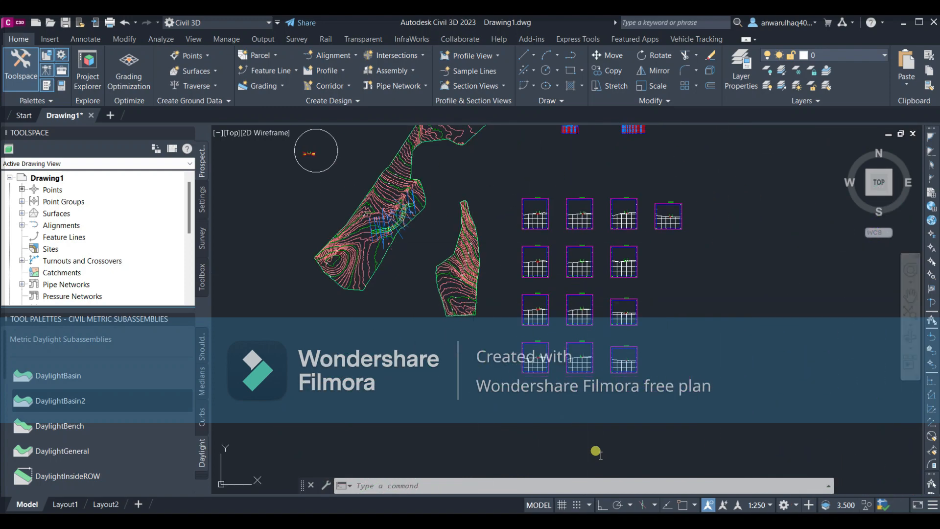
left_click(484, 86)
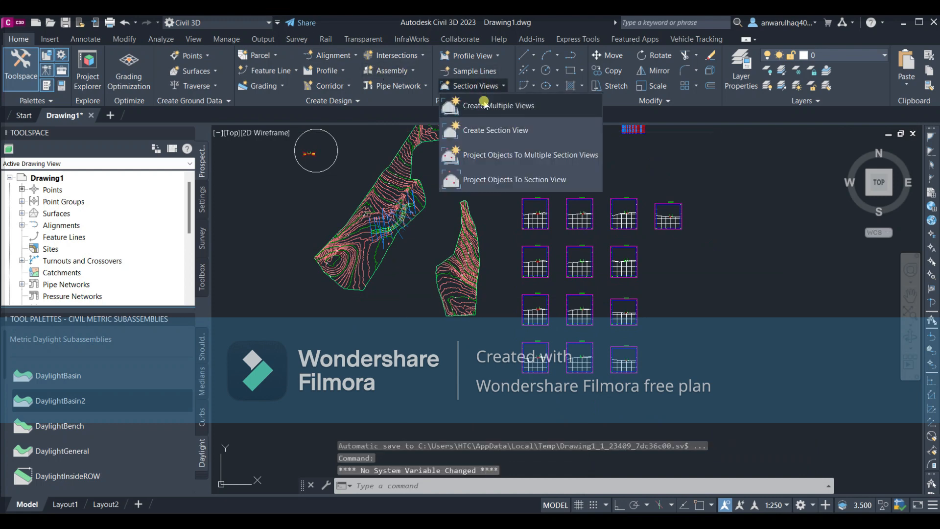
left_click(484, 104)
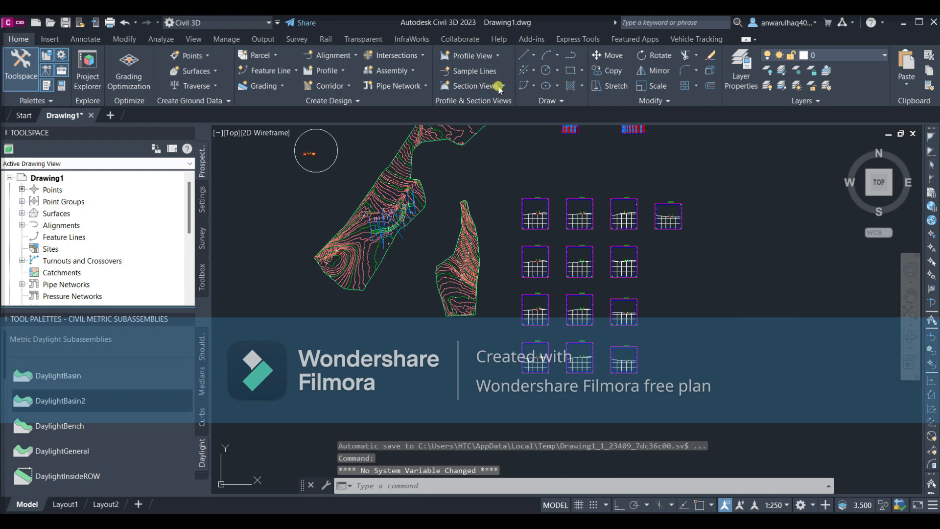
left_click(499, 89)
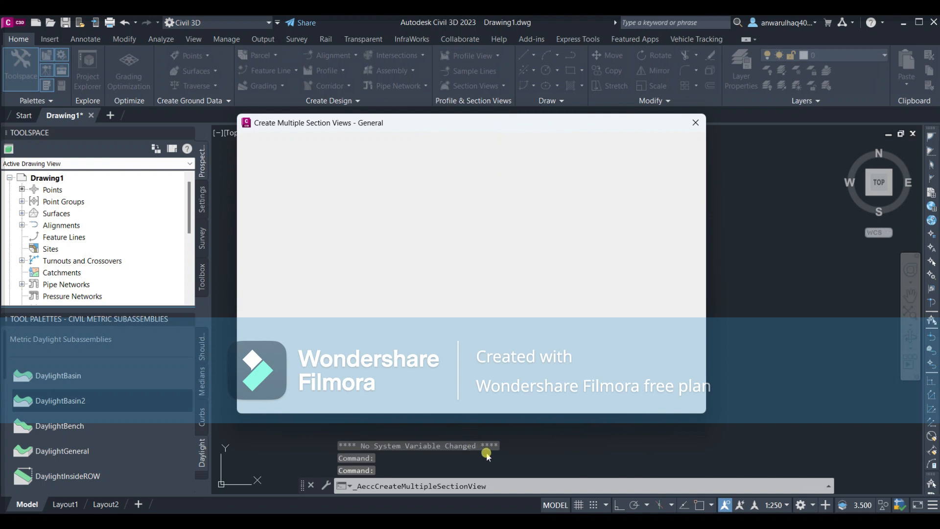
left_click(360, 169)
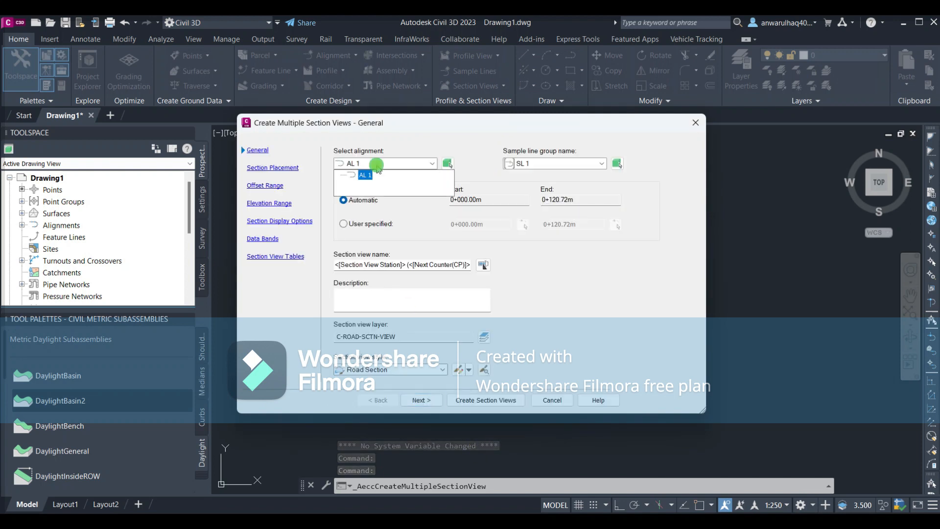
left_click(349, 163)
left_click(538, 164)
left_click(537, 173)
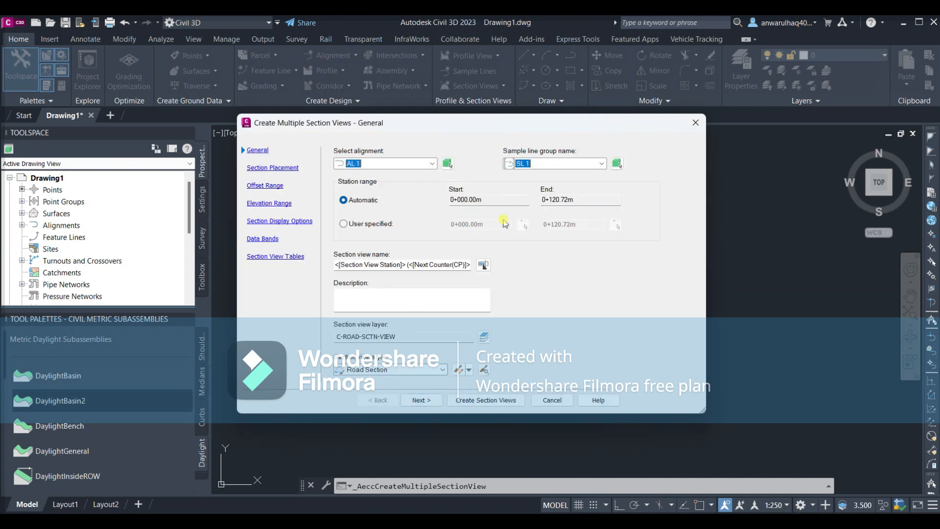
- Keep the default placement, offset, elevation, display, data band and table settings and proceed to create the section views
left_click(422, 400)
left_click(421, 400)
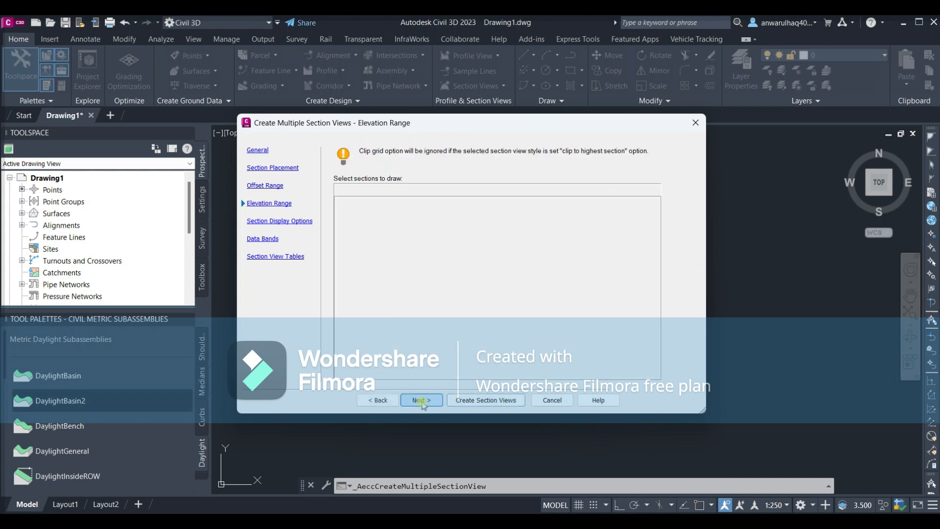
left_click(422, 400)
left_click(422, 400)
left_click(422, 400)
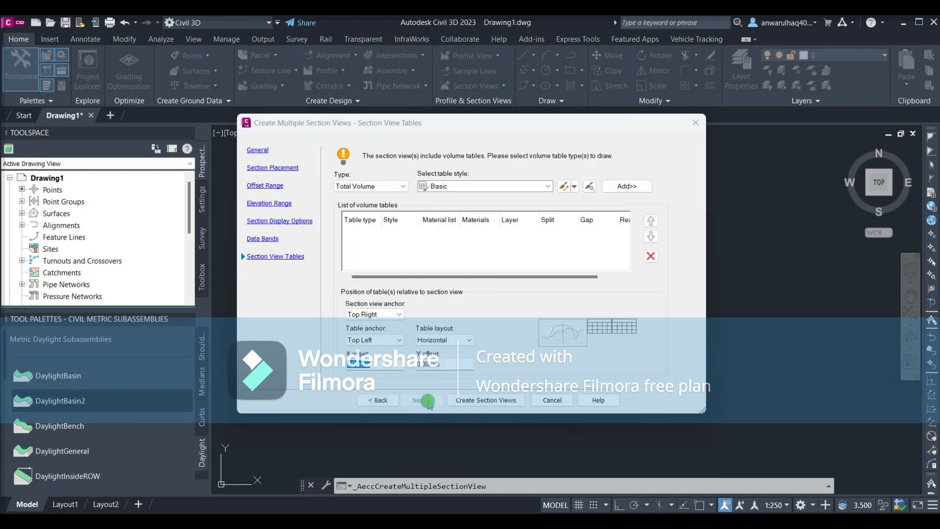
left_click(481, 401)
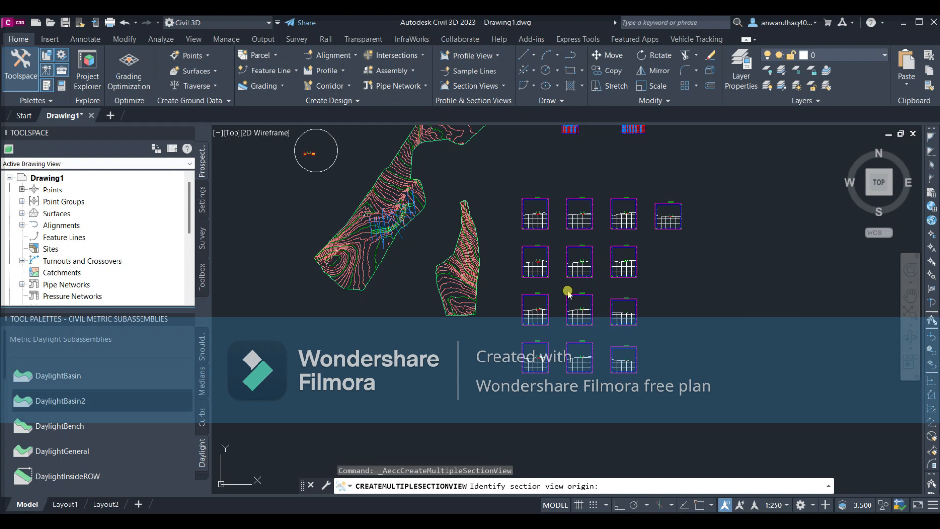
- Place the section view origin in the empty area to the right of the existing section views
scroll(522, 301, "down", 2)
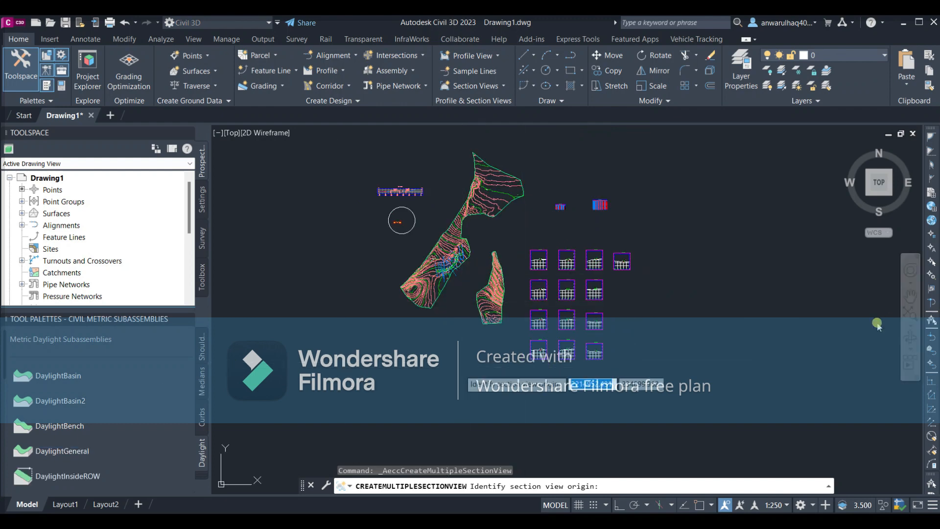
left_click(682, 257)
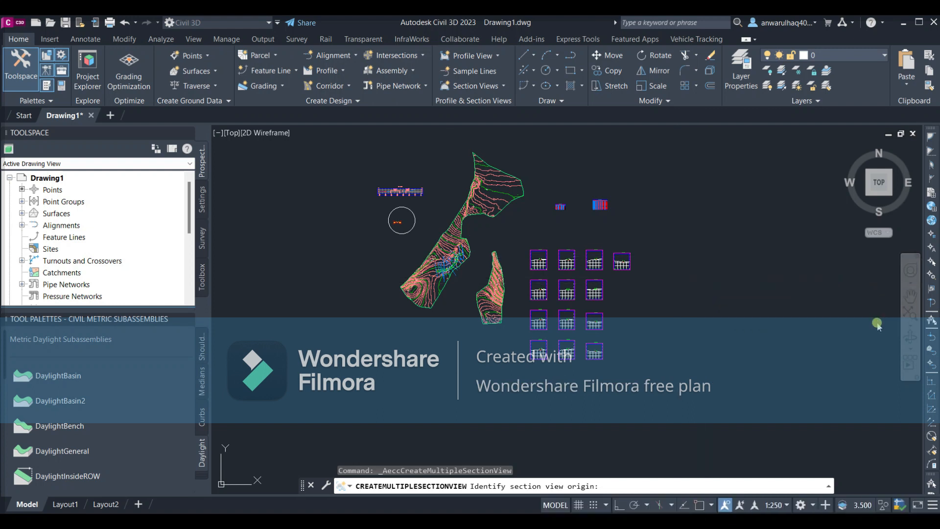
left_click(670, 259)
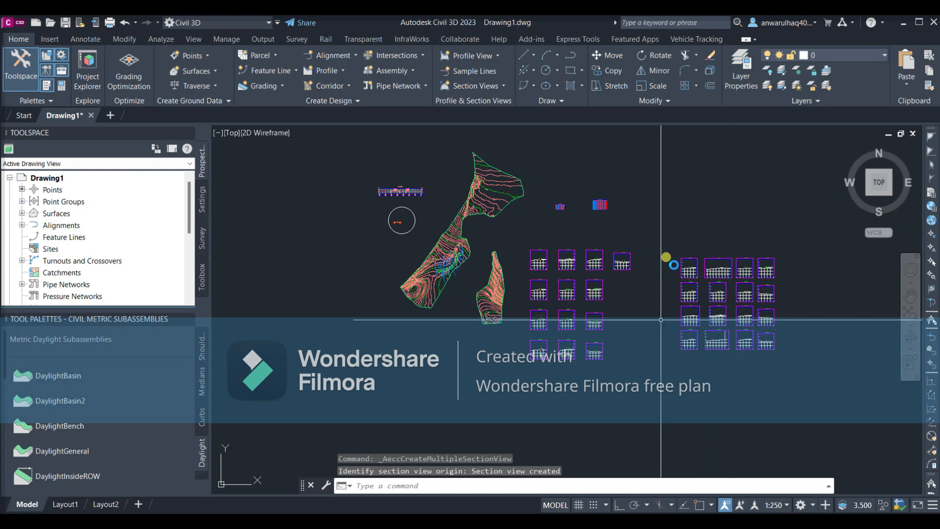
- Examine the new section views and the station label of the near-vertical sample line converted from the polyline
scroll(722, 327, "up", 2)
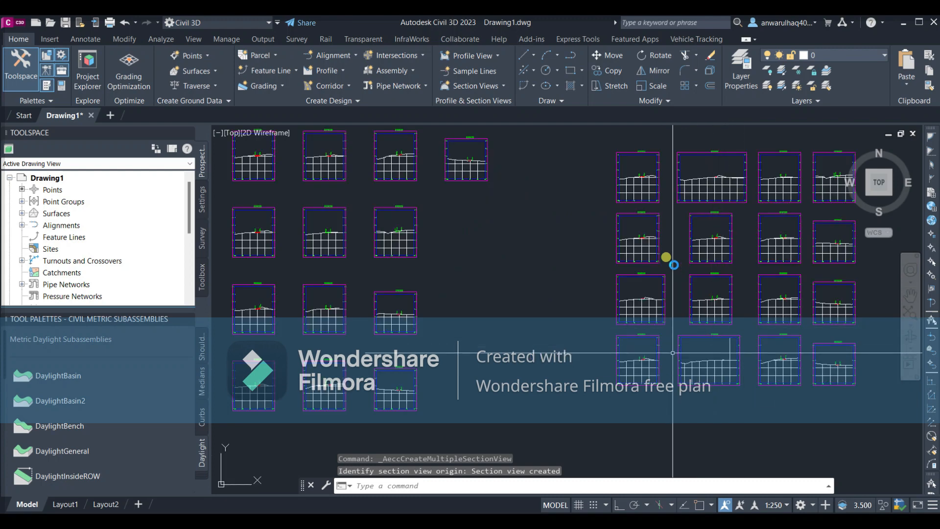
scroll(673, 353, "down", 1)
scroll(260, 242, "up", 4)
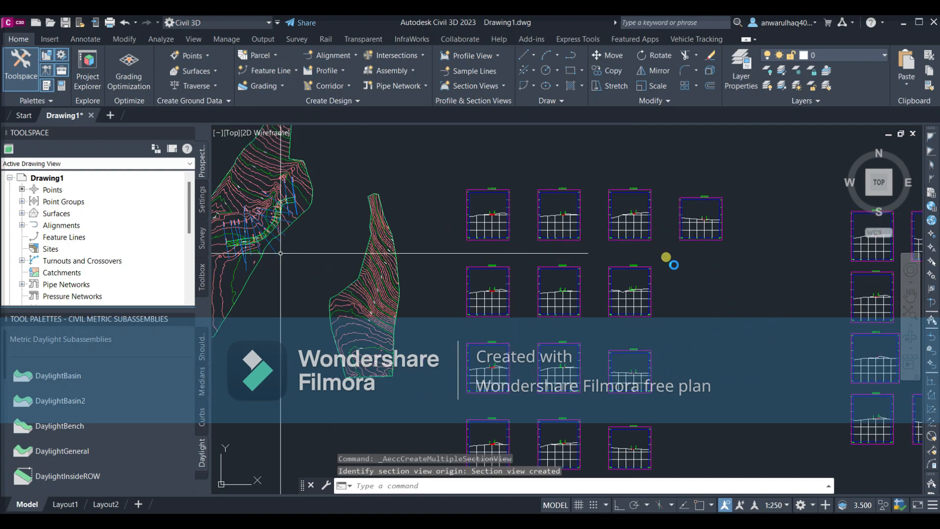
scroll(262, 238, "up", 4)
mouse_move(273, 214)
middle_mouse_down()
mouse_move(524, 248)
mouse_move(572, 230)
middle_mouse_up()
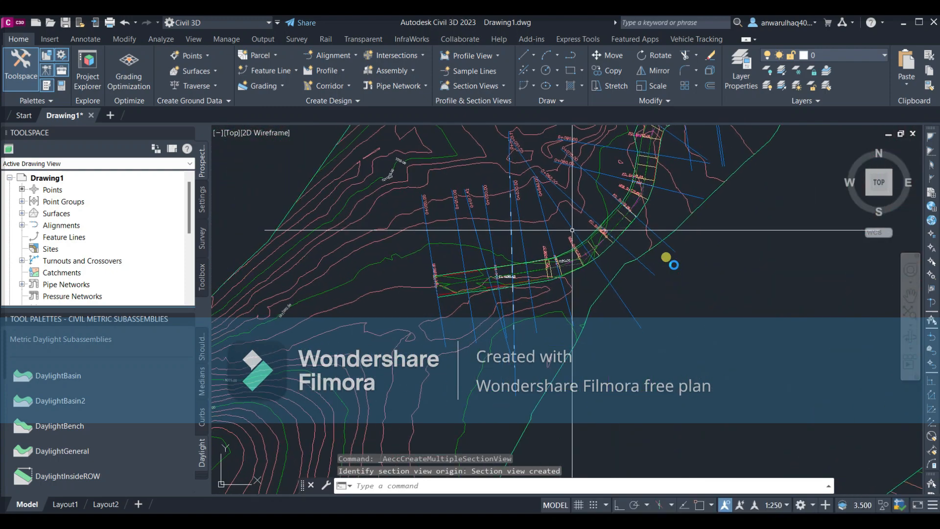
scroll(503, 130, "up", 6)
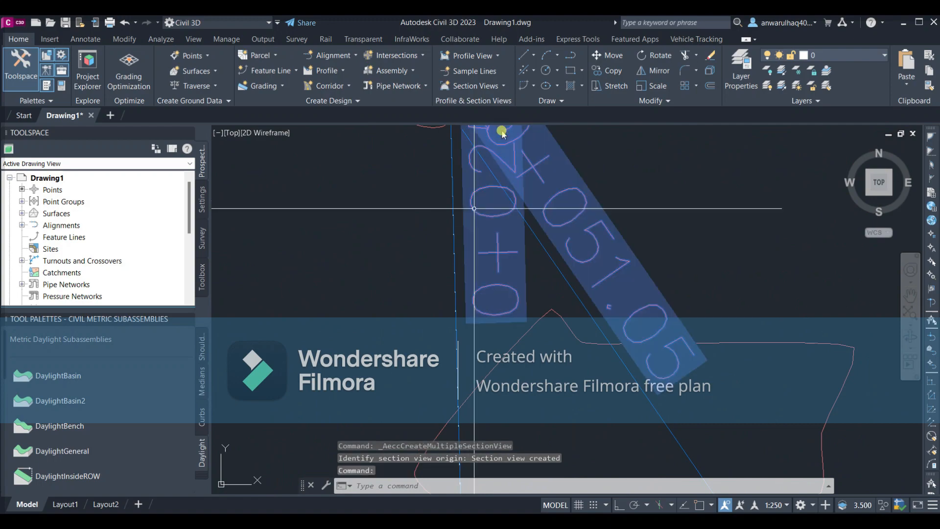
left_click(503, 131)
scroll(503, 131, "down", 7)
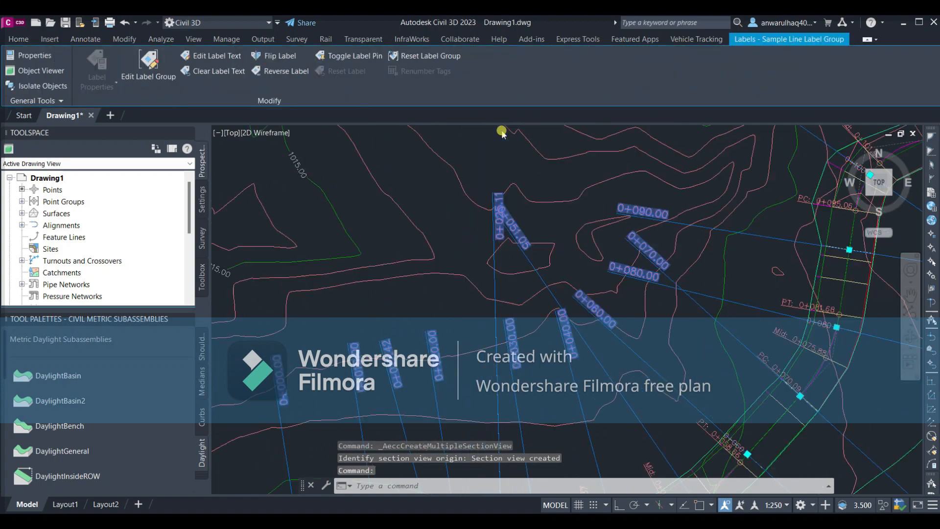
- Find the section view matching the converted sample line's station among the new views and examine its title and section
scroll(503, 132, "down", 5)
mouse_move(766, 322)
middle_mouse_down()
mouse_move(405, 317)
mouse_move(381, 302)
middle_mouse_up()
mouse_move(609, 299)
middle_mouse_down()
mouse_move(397, 294)
mouse_move(335, 256)
middle_mouse_up()
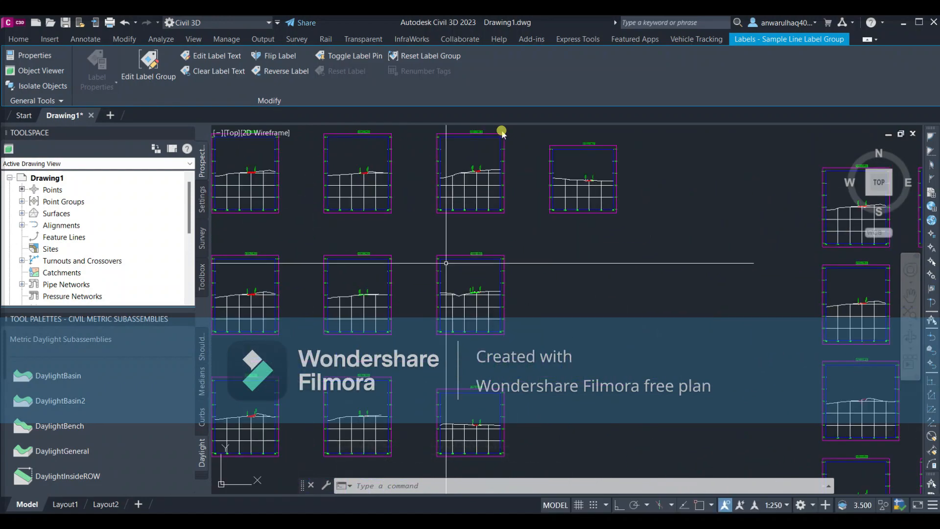
mouse_move(707, 330)
middle_mouse_down()
mouse_move(531, 328)
mouse_move(369, 234)
middle_mouse_up()
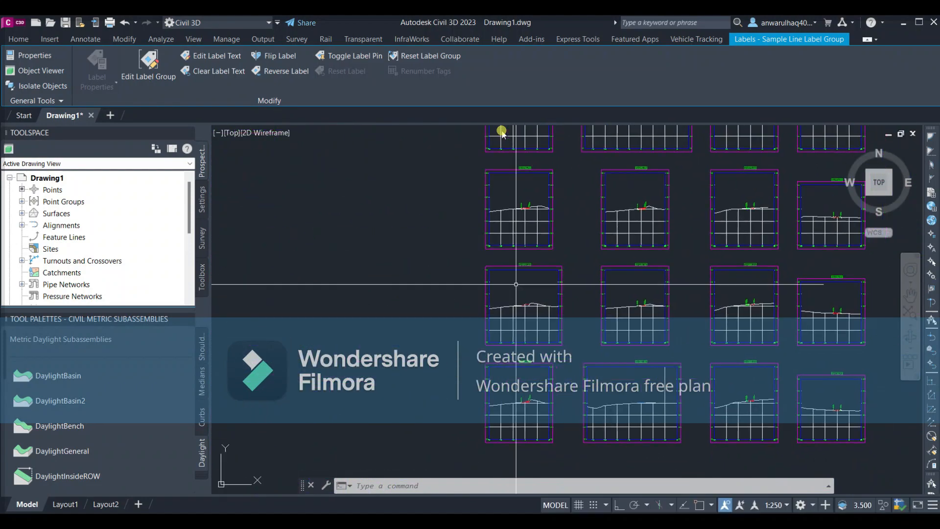
middle_click_drag(648, 260, 617, 378)
scroll(565, 204, "up", 6)
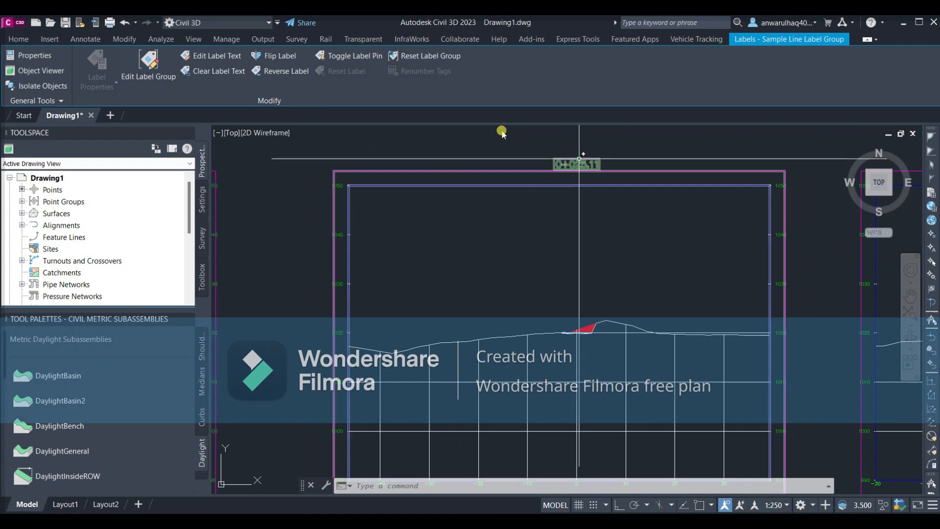